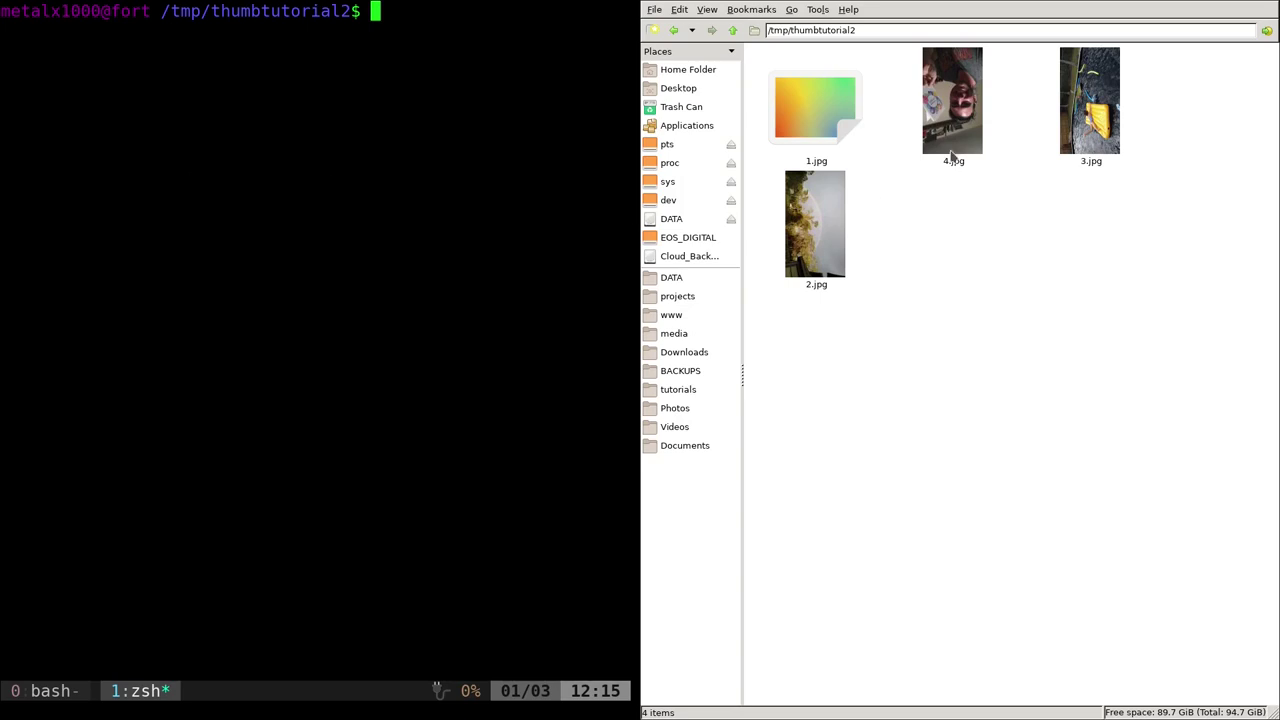
- Open 1.jpg in the image viewer and rotate the photo 180 degrees so it is upright
click(855, 118)
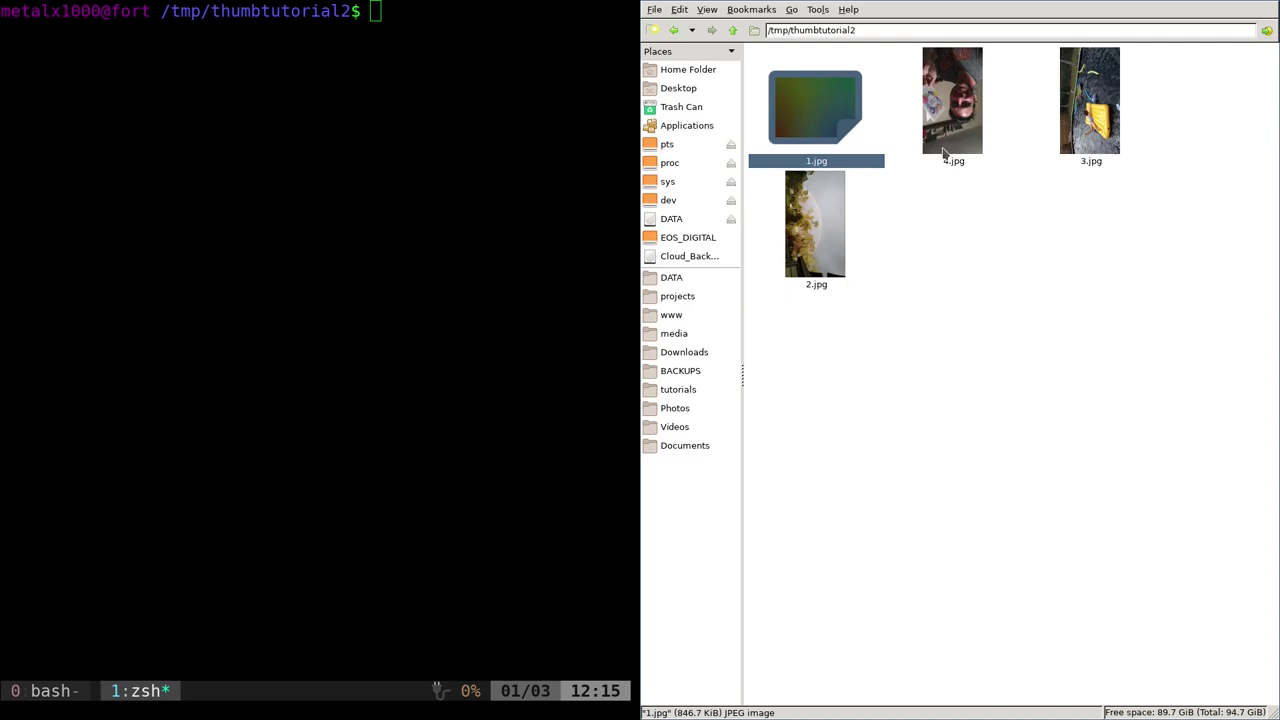
double_click(814, 120)
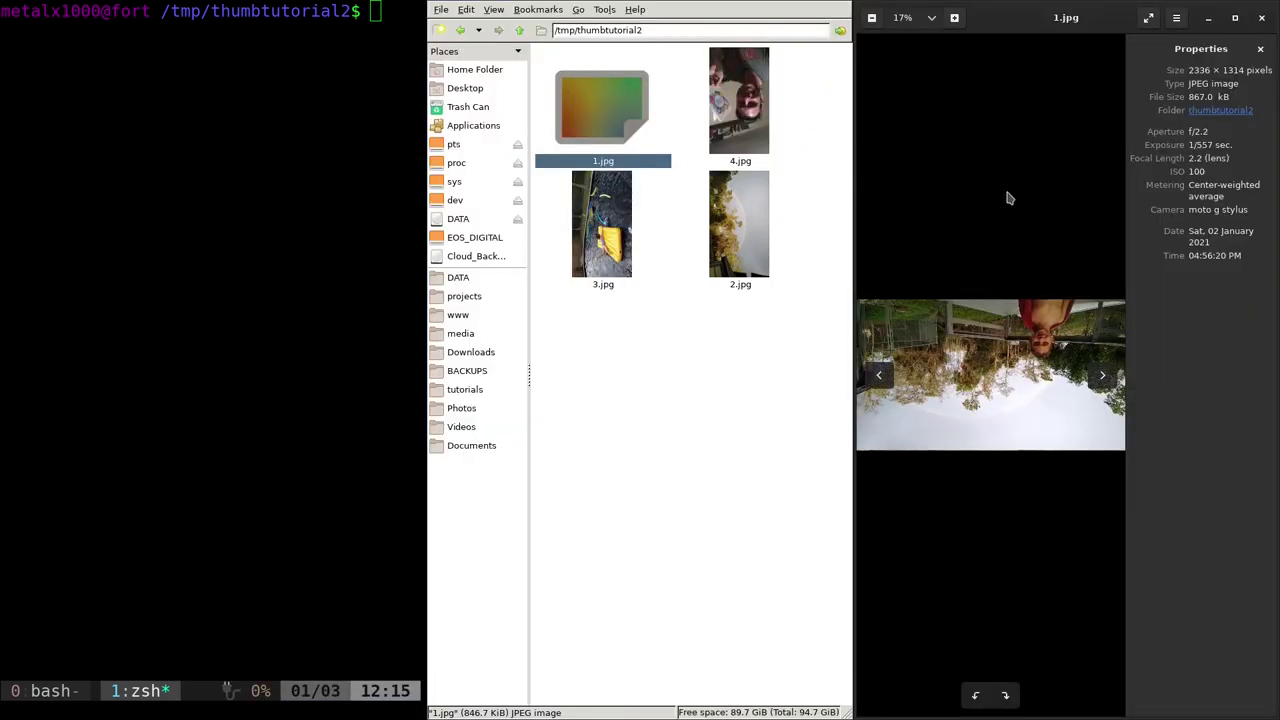
key(ctrl+r)
key(ctrl+r)
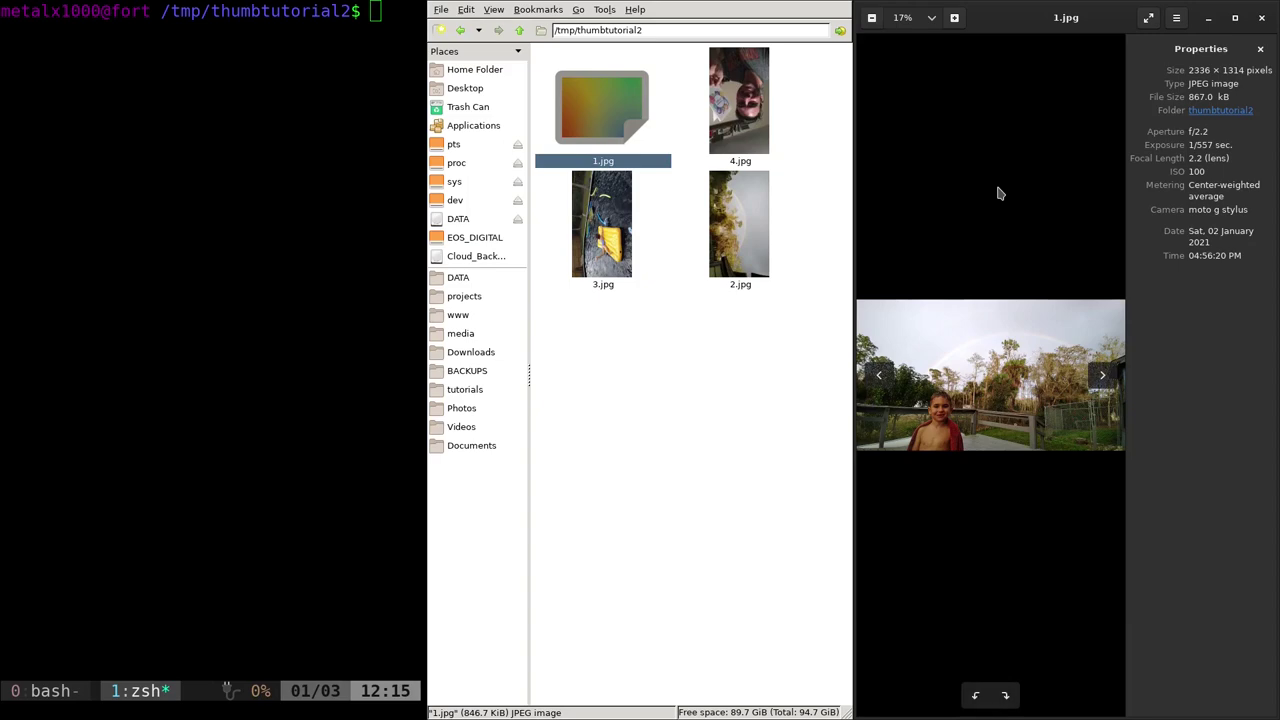
- Rotate 2.jpg, 3.jpg and 4.jpg until each photo is upright, and return to 1.jpg
key(Right)
key(Right)
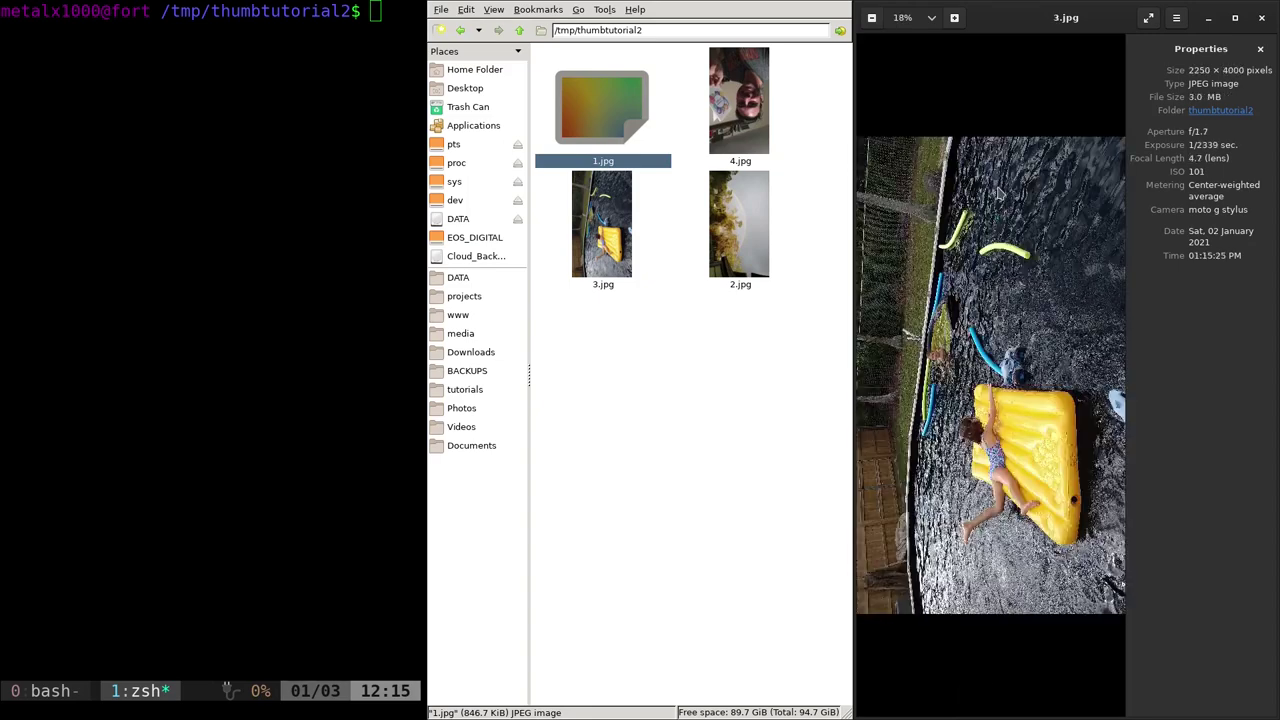
key(ctrl+r)
key(Right)
key(ctrl+r)
key(ctrl+r)
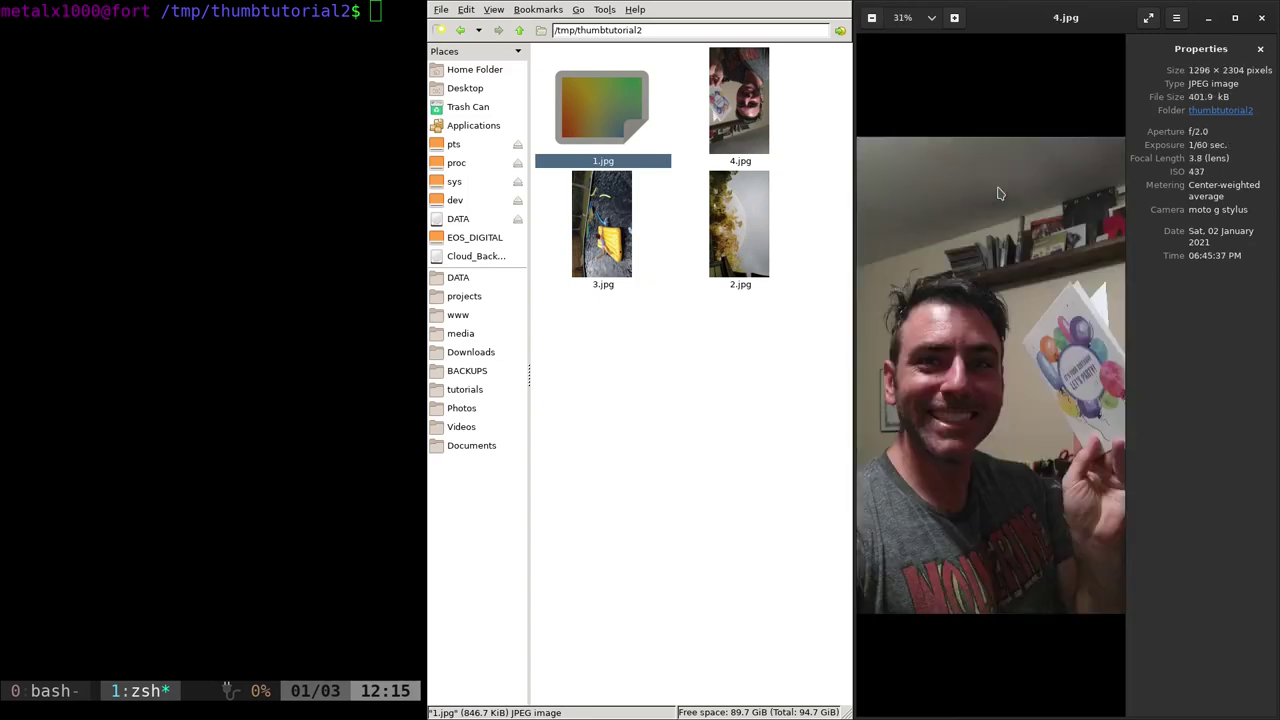
key(Right)
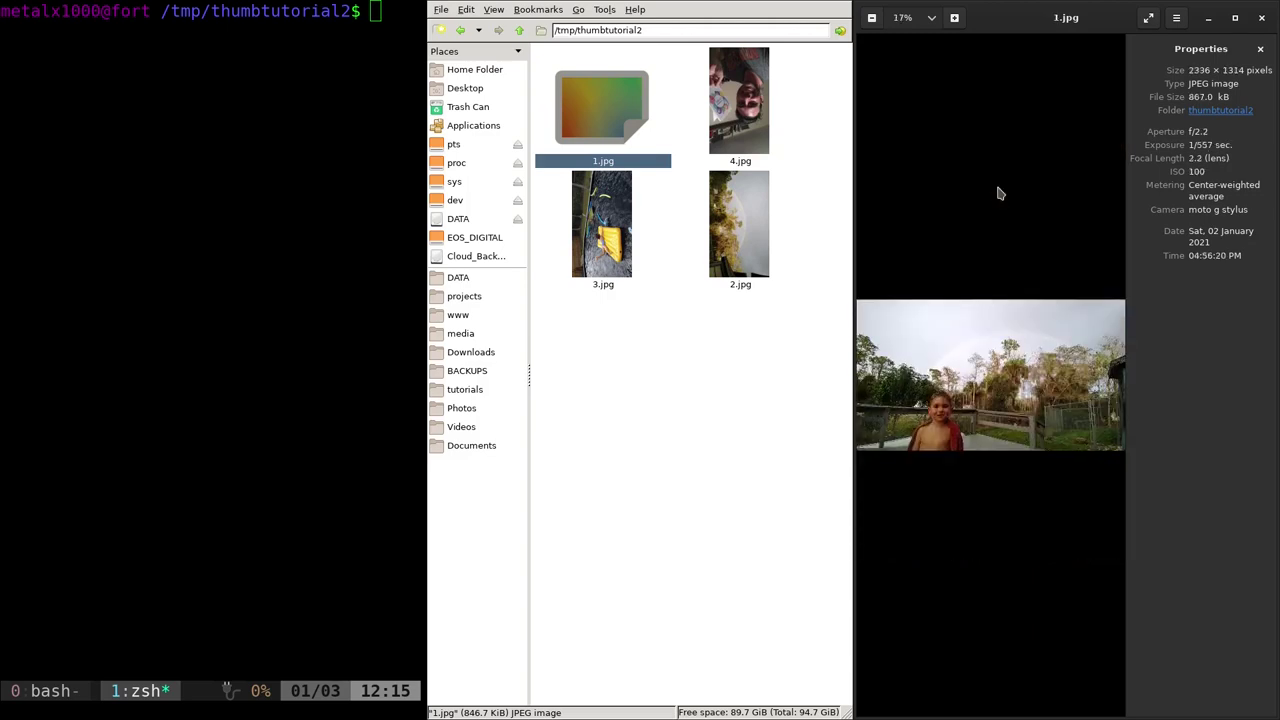
- Close the image viewer, saving the rotations of all four photos, and select 3.jpg in the folder
key(ctrl+w)
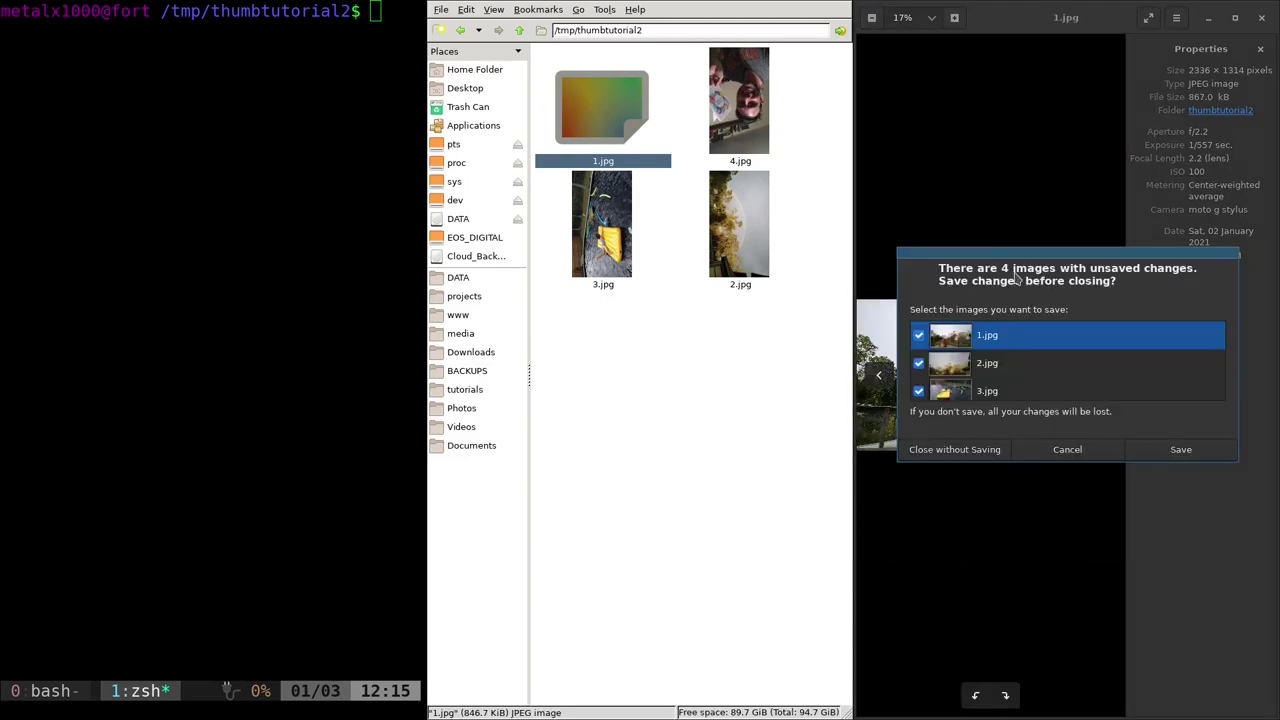
click(1182, 451)
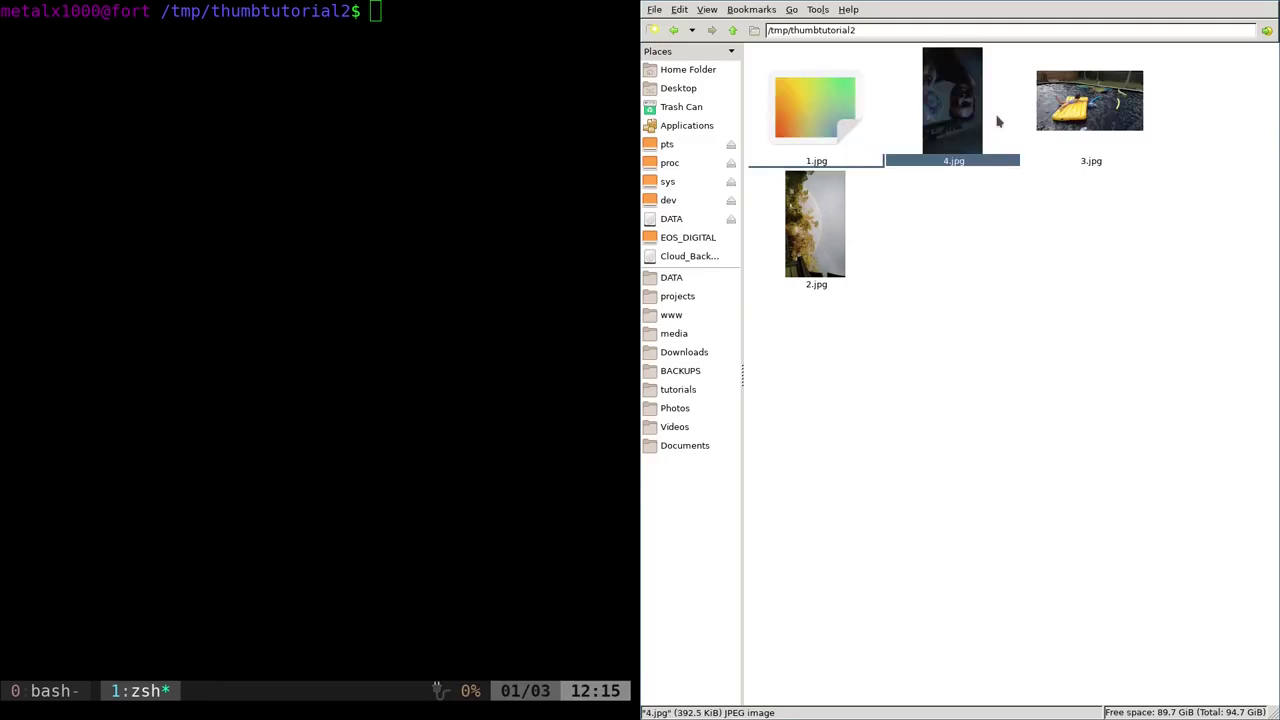
click(1047, 371)
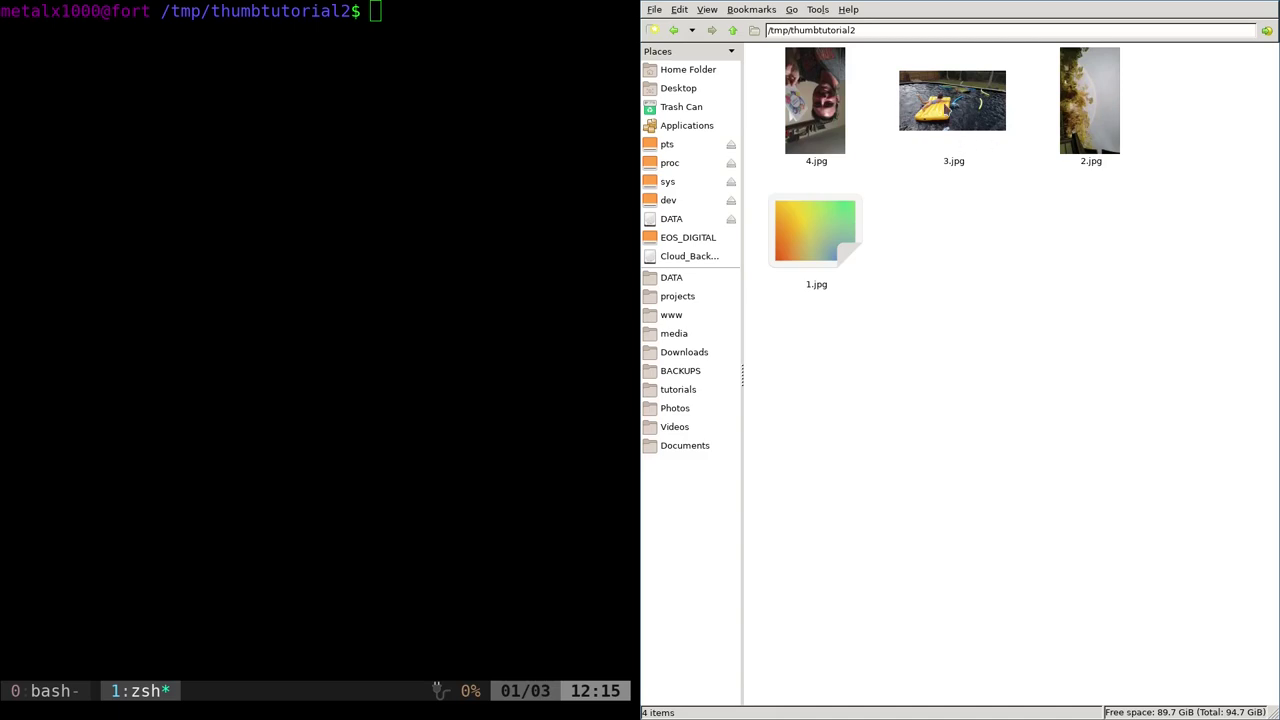
click(934, 102)
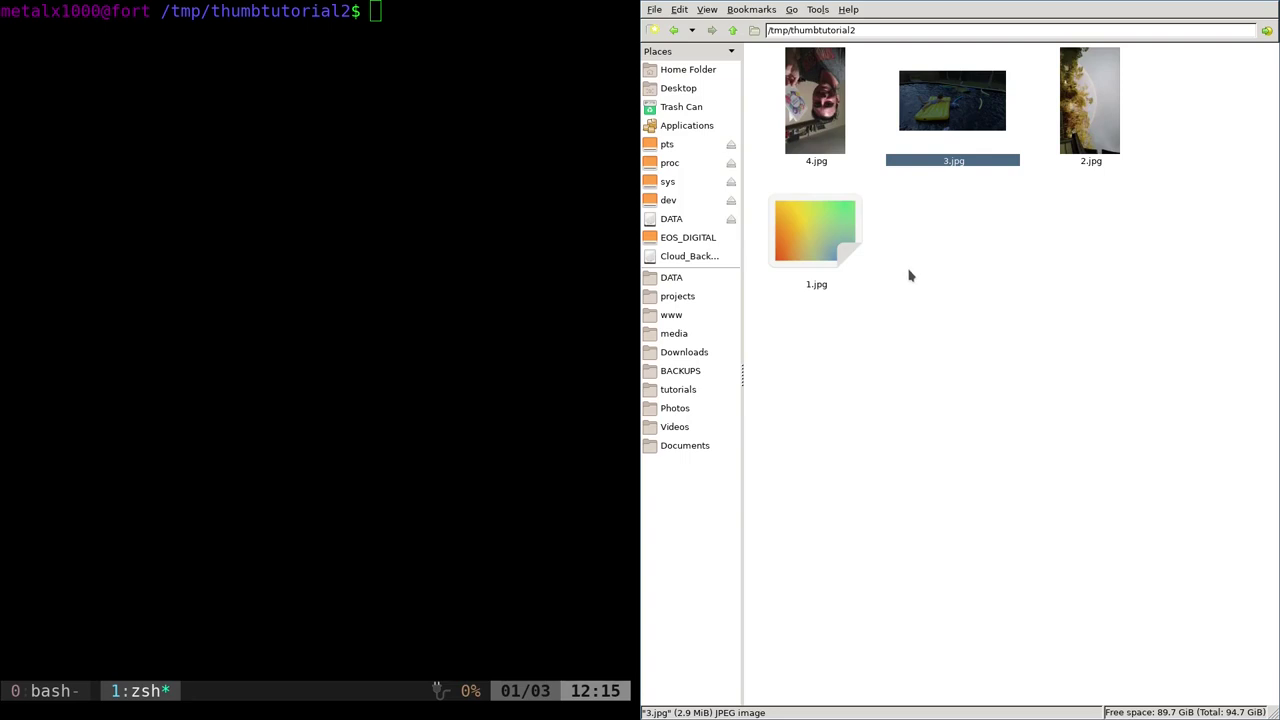
click(491, 145)
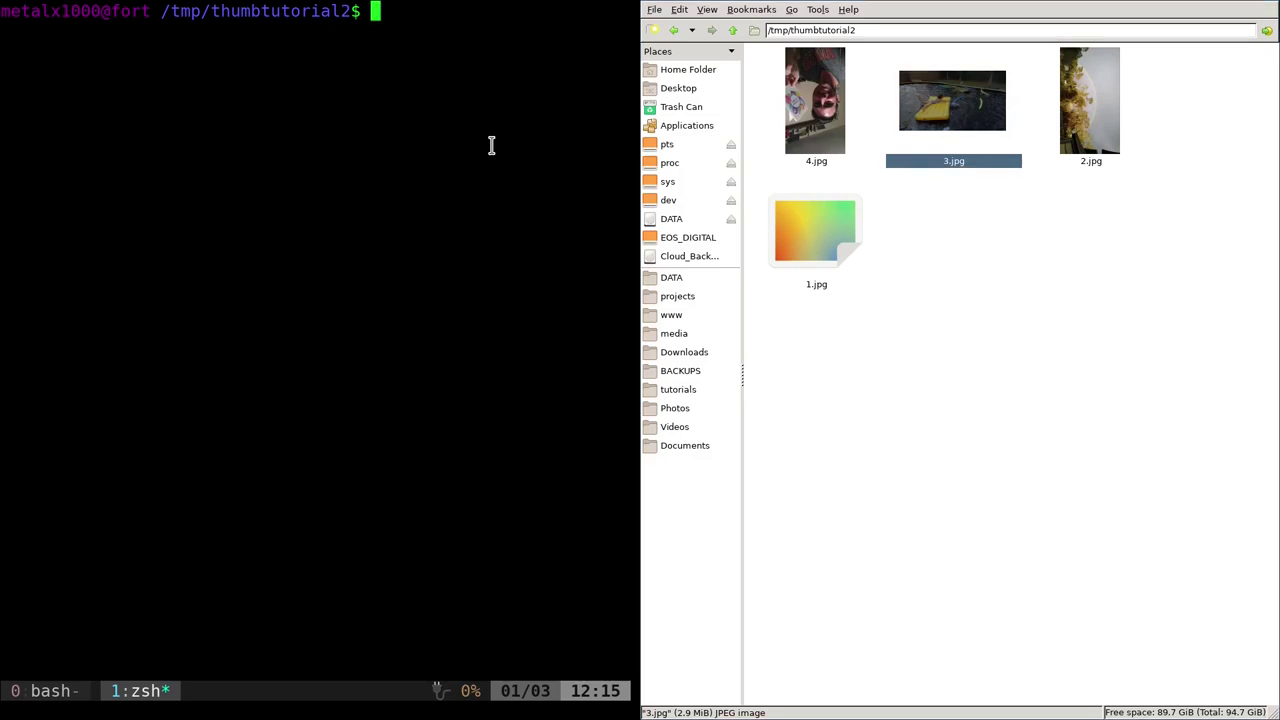
text(sudo apt)
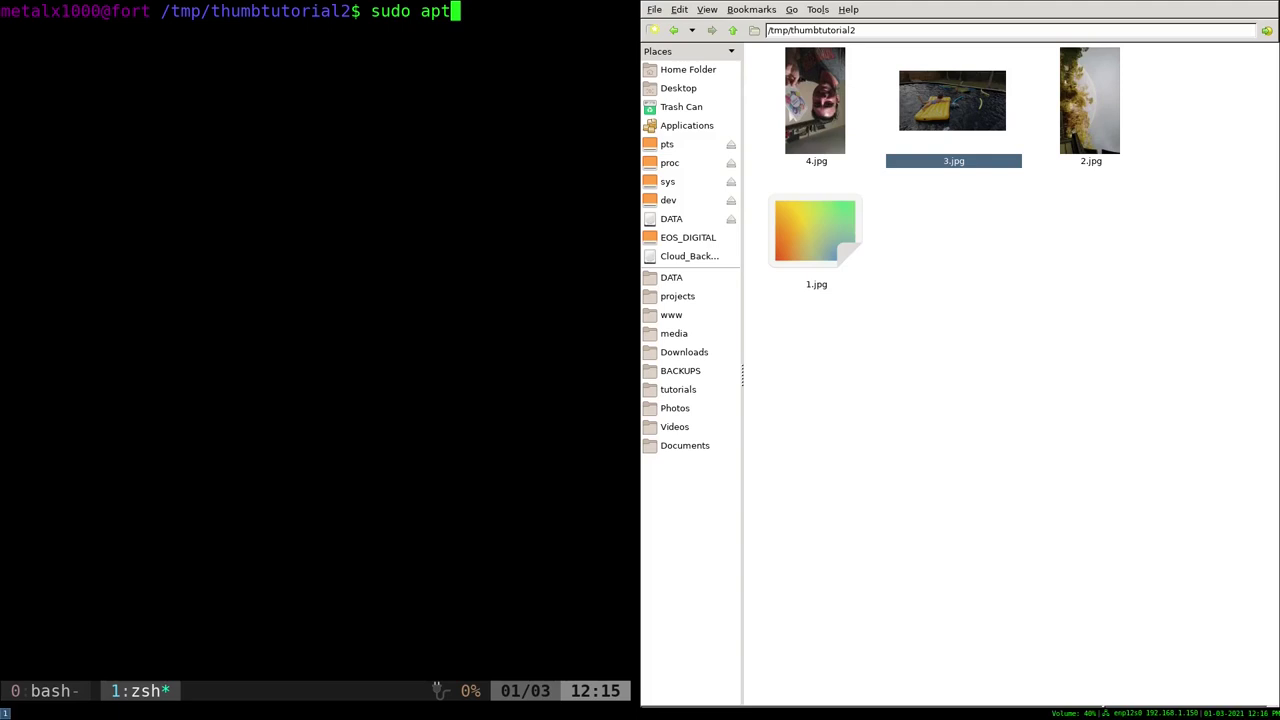
key(super+space)
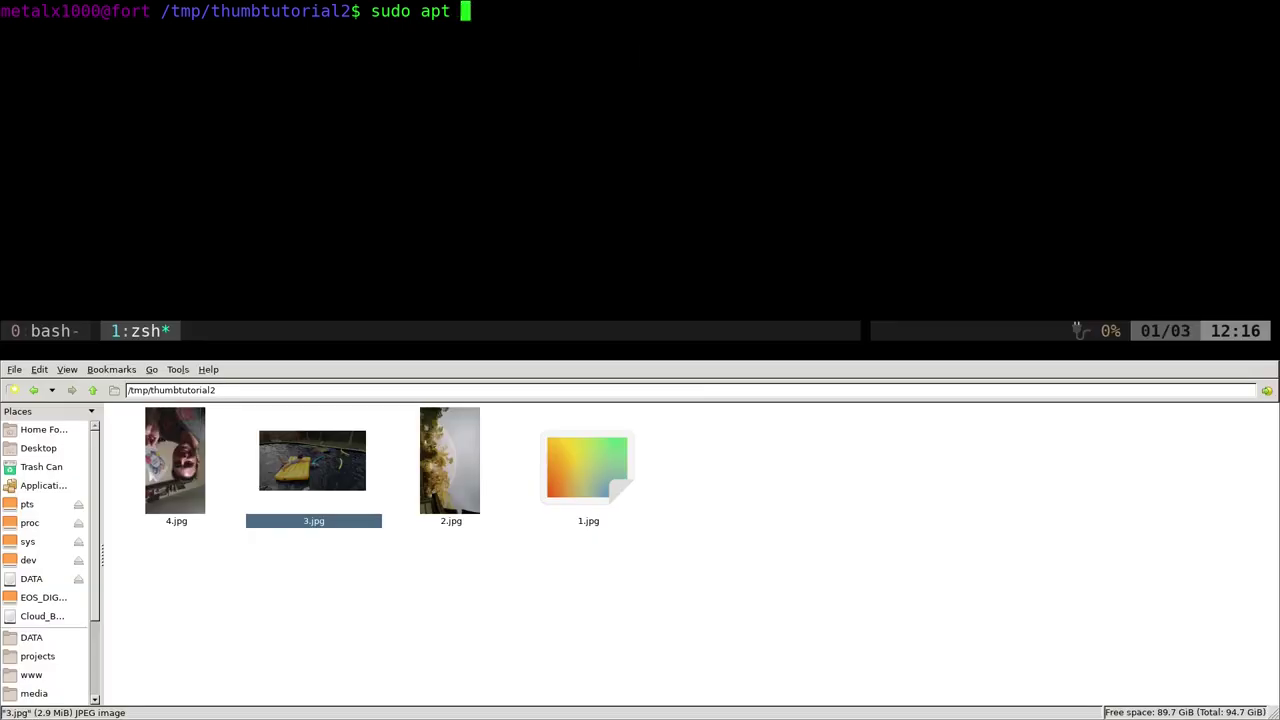
text(install e)
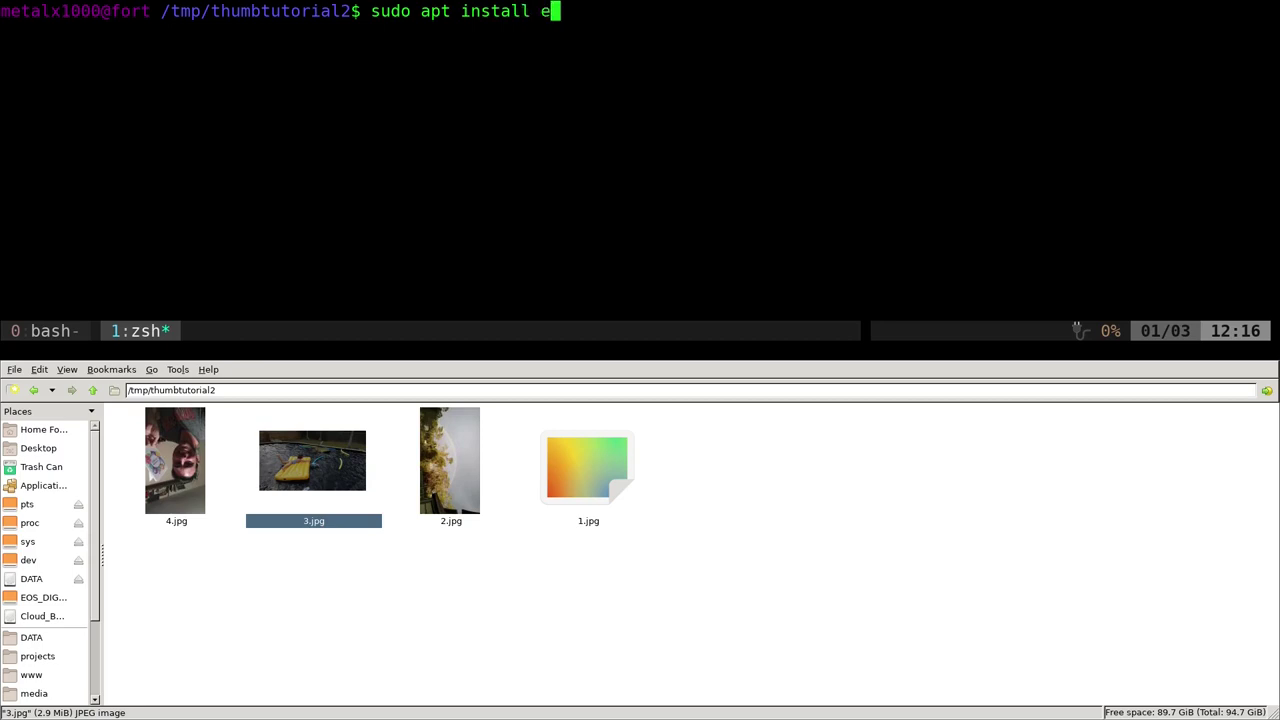
text(xiftran)
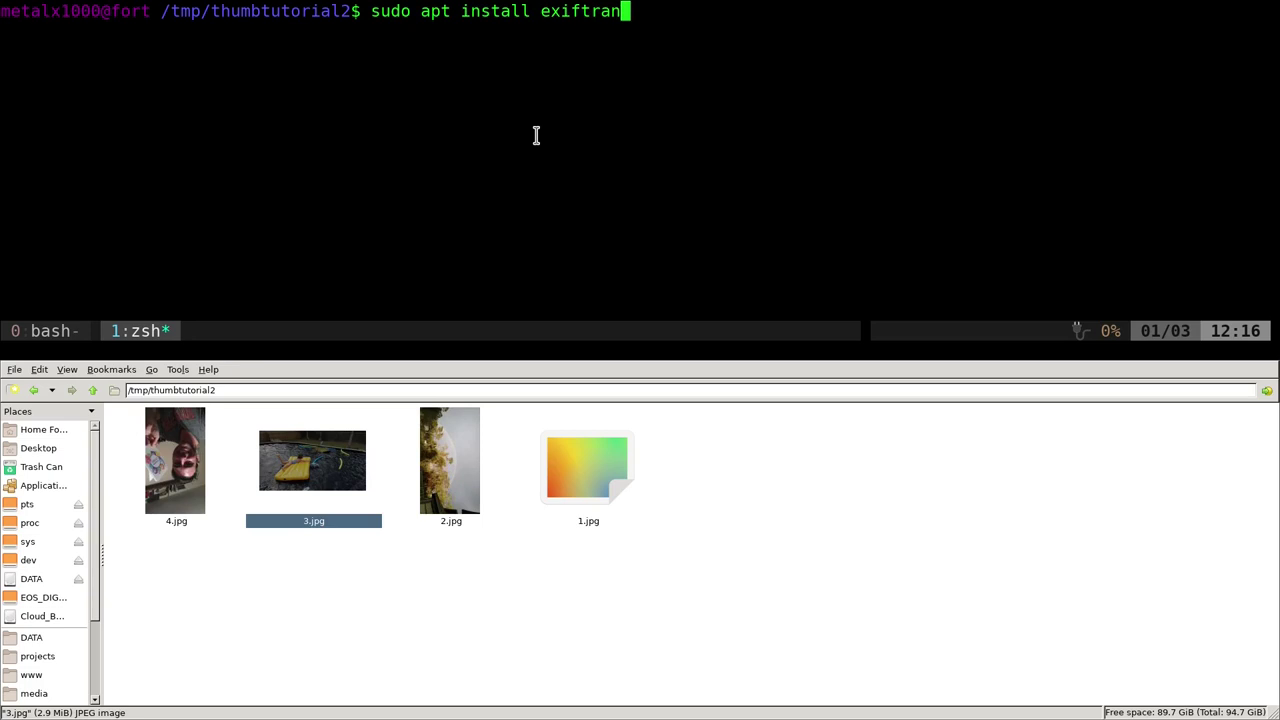
key(BackSpace)
key(BackSpace)
key(BackSpace)
key(BackSpace)
key(BackSpace)
key(BackSpace)
key(BackSpace)
key(BackSpace)
key(BackSpace)
key(BackSpace)
key(BackSpace)
key(BackSpace)
key(BackSpace)
key(BackSpace)
key(BackSpace)
key(BackSpace)
key(BackSpace)
key(BackSpace)
key(BackSpace)
key(BackSpace)
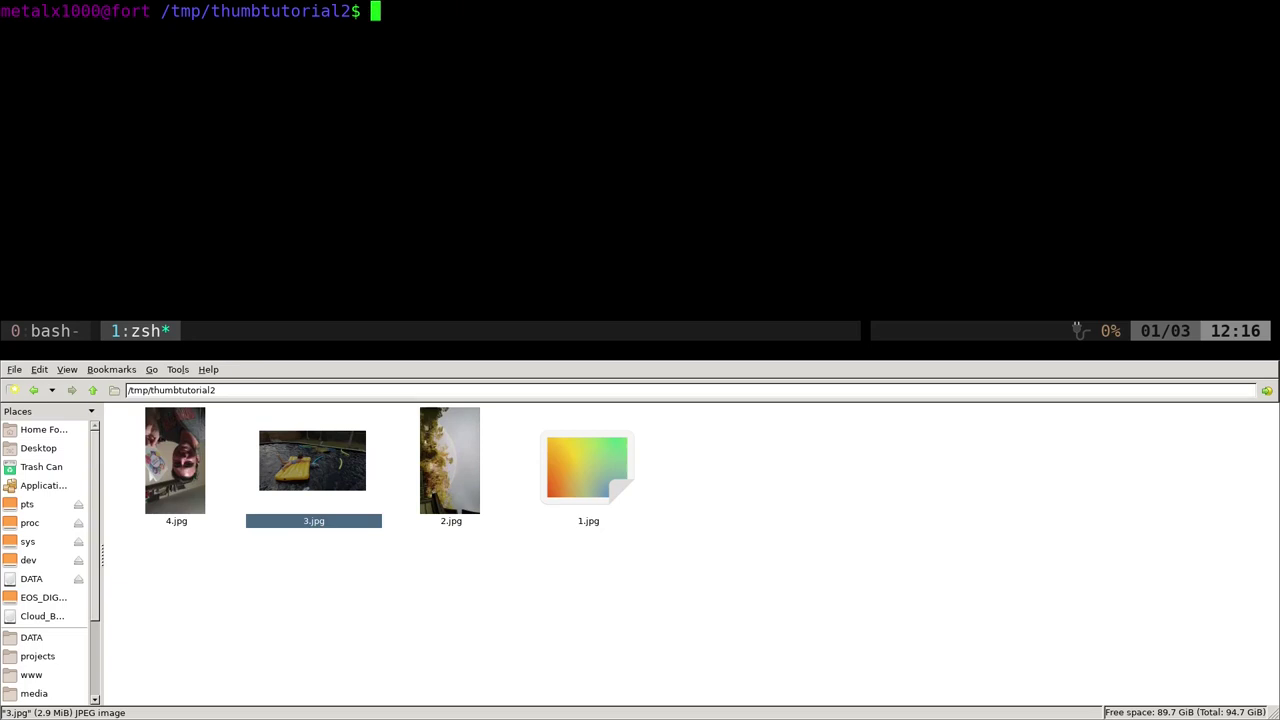
- Run exiftran -i -g 4.jpg in the terminal to regenerate the embedded thumbnail of 4.jpg in place
text(exiftran )
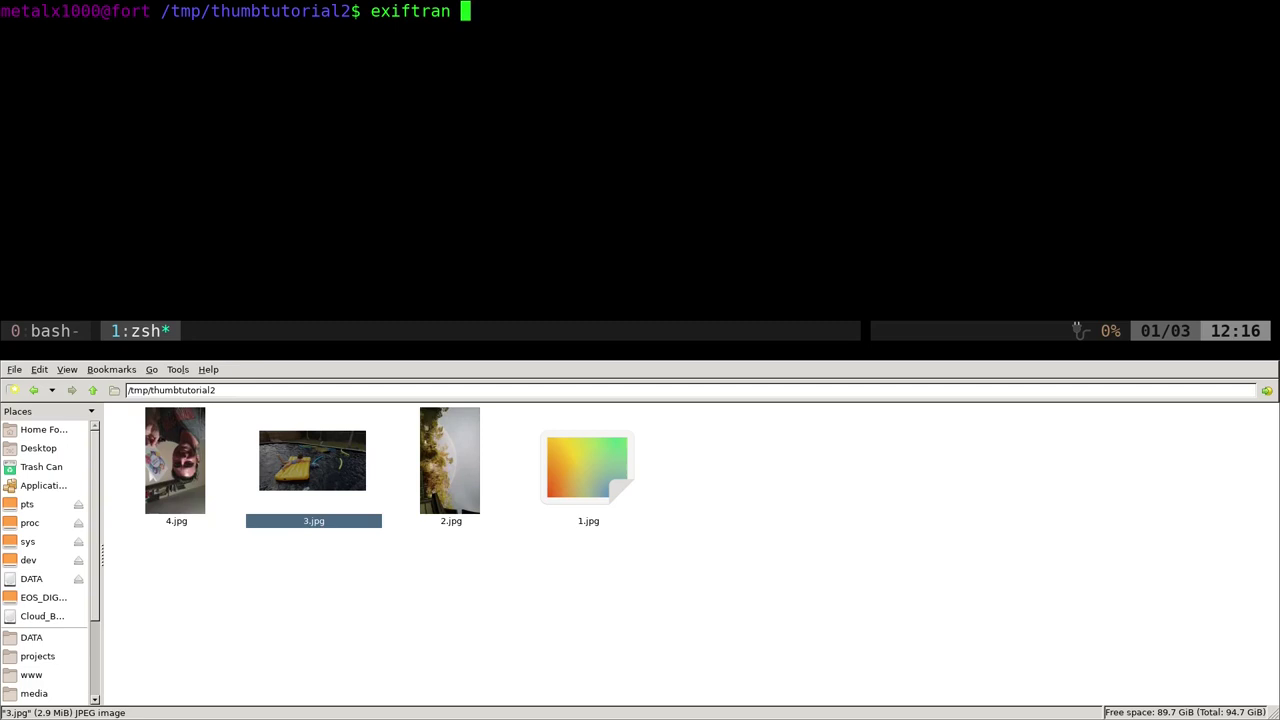
text(-i -g 4.jpg)
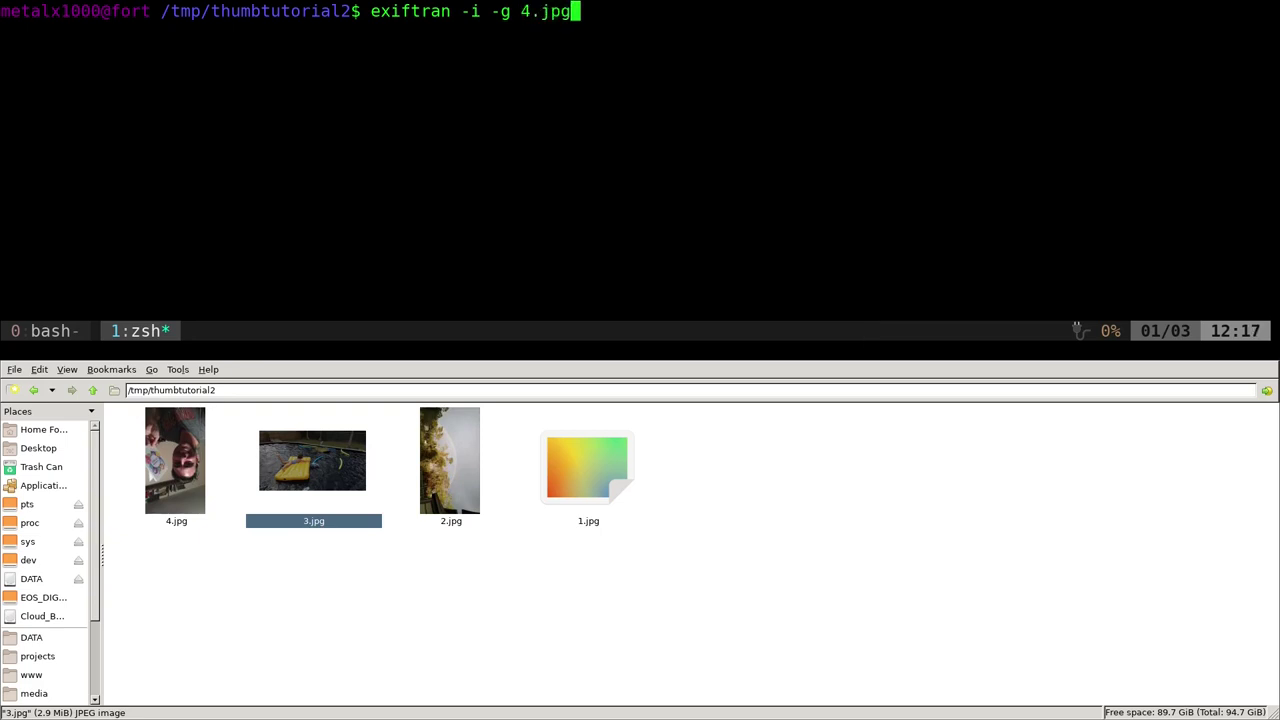
click(789, 551)
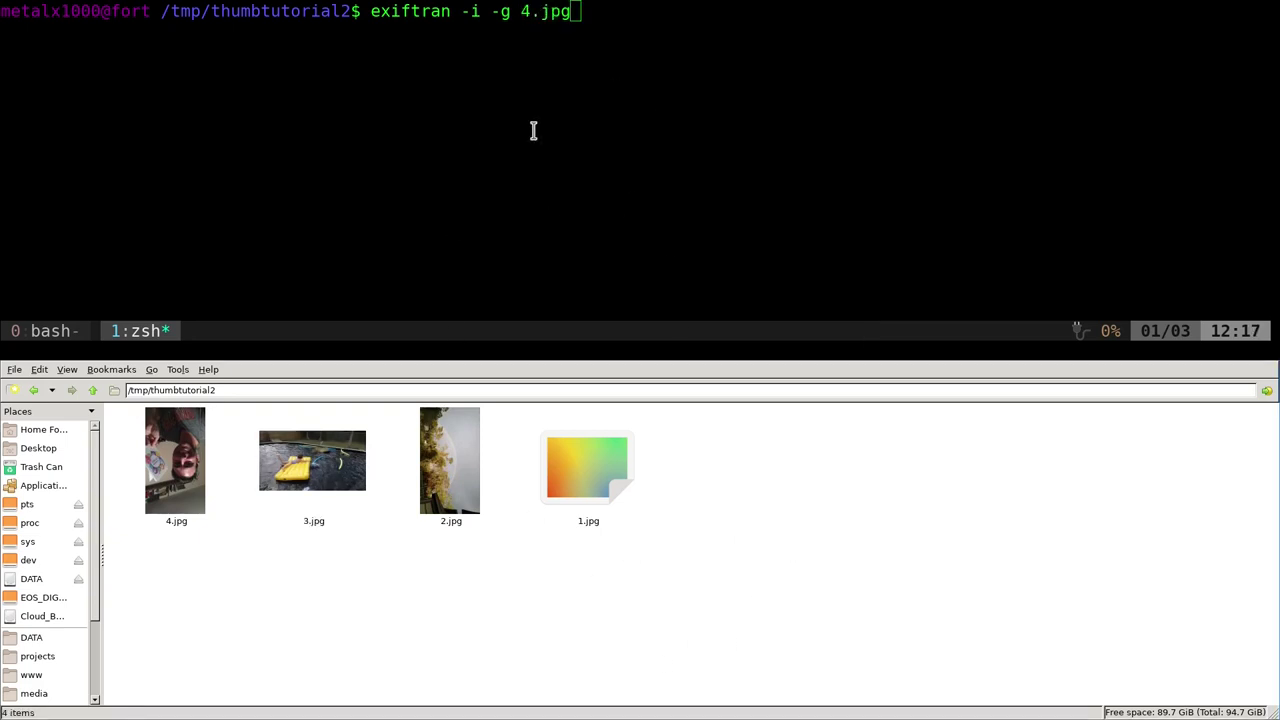
key(Return)
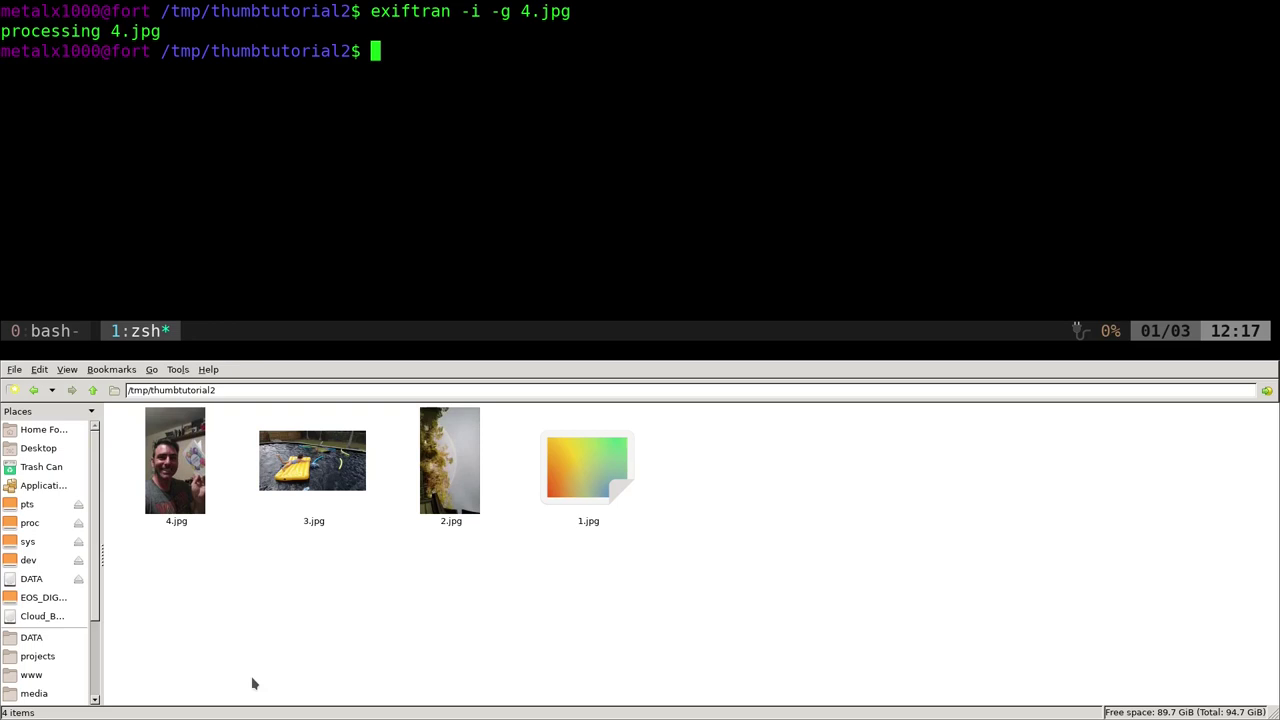
- Rerun the exiftran command on every JPEG in the folder with exiftran -i -g *.jpg
key(Up)
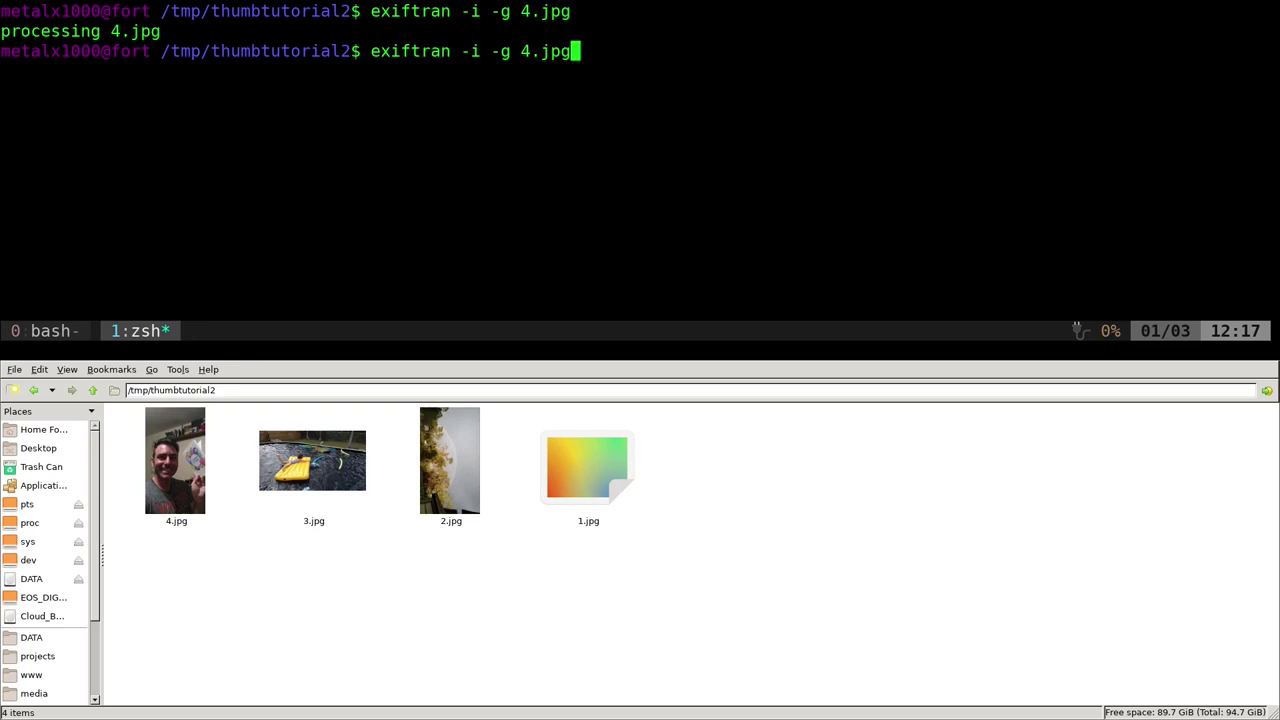
key(BackSpace)
key(BackSpace)
key(BackSpace)
key(BackSpace)
key(BackSpace)
text(*.jpg)
key(Return)
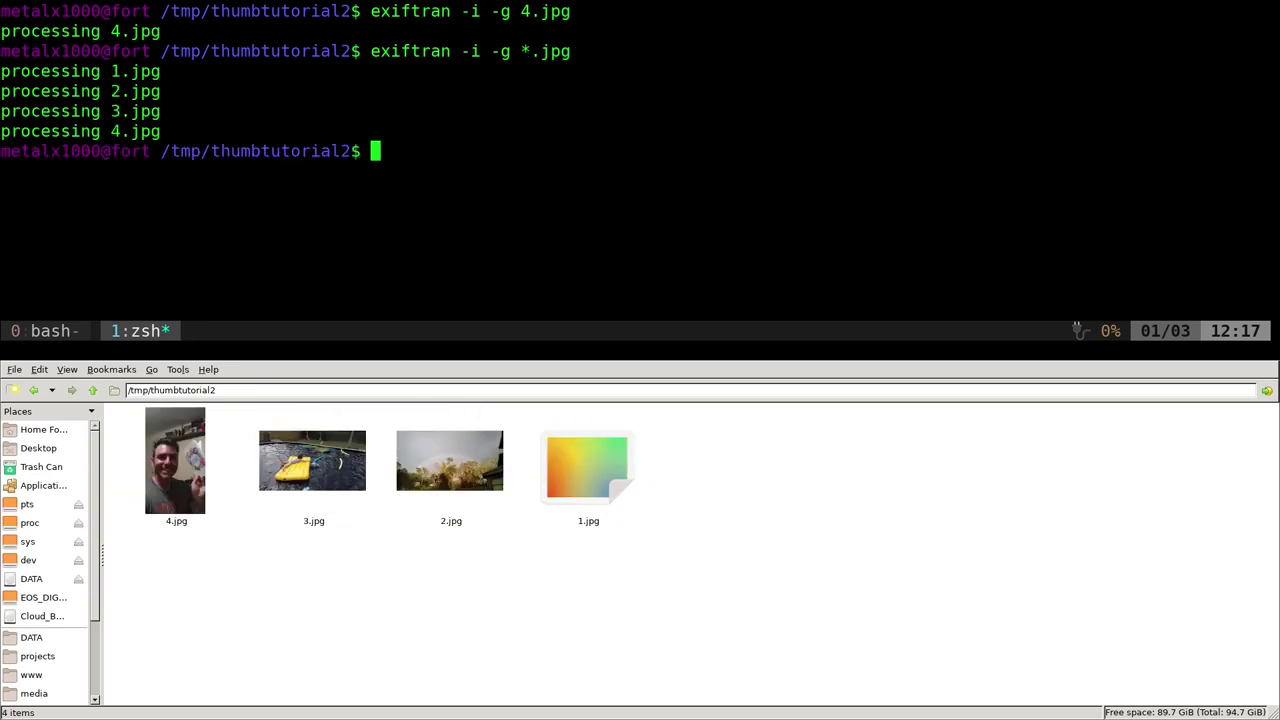
- Check the thumbnail of 1.jpg in the file manager and clear the selection
click(600, 465)
click(870, 521)
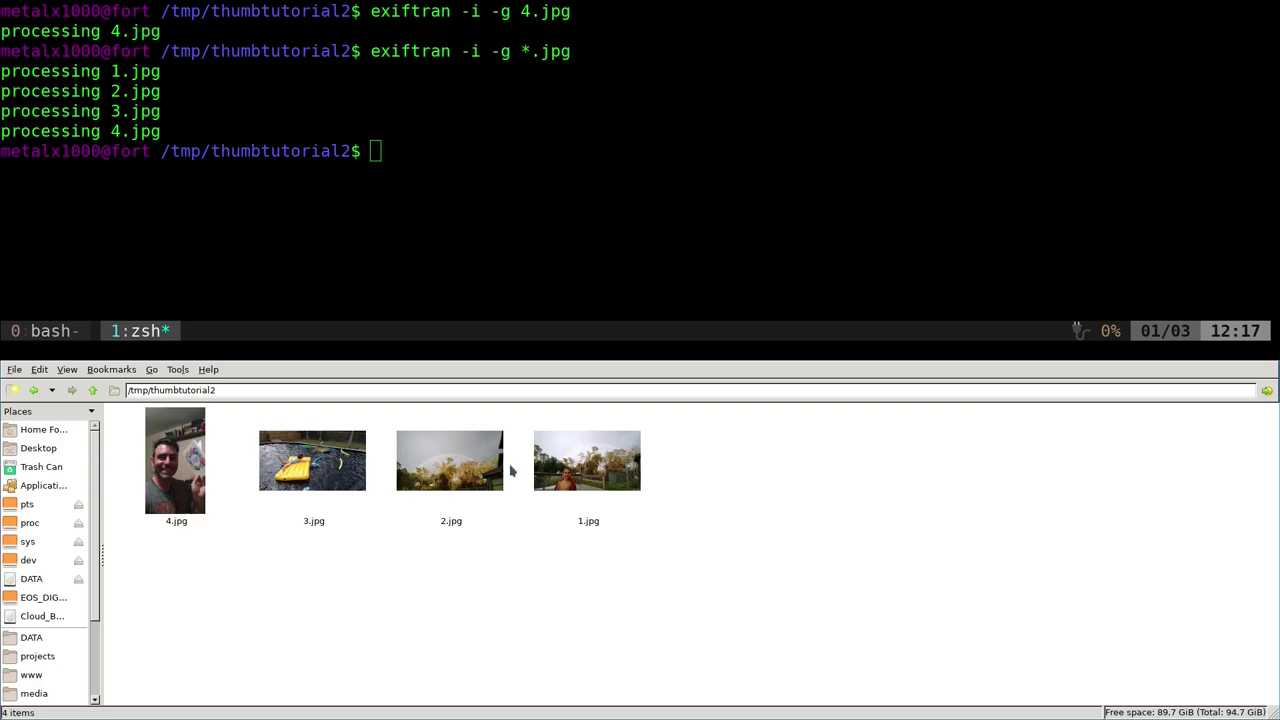
click(638, 464)
click(889, 496)
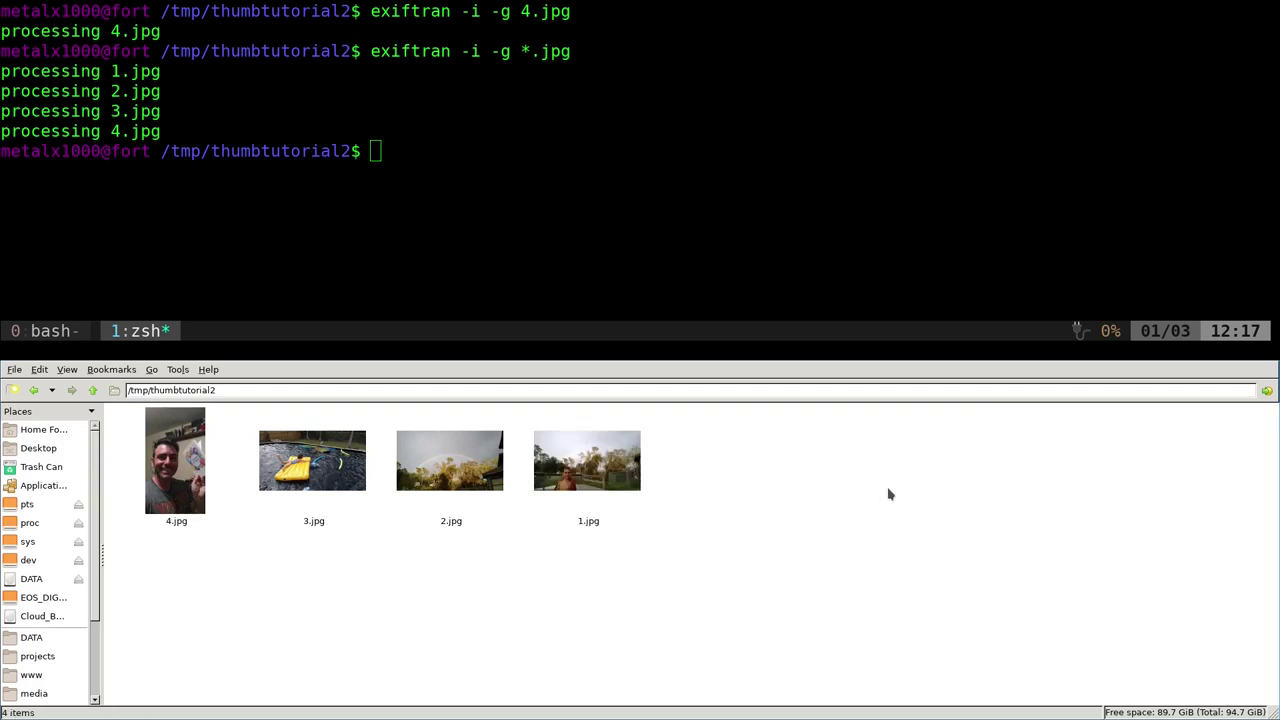